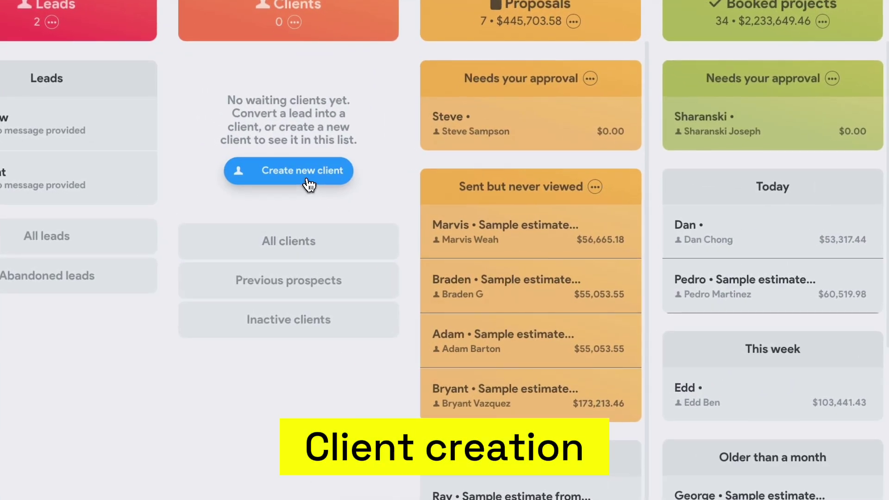
Start a new client, enter their e-mail address, first and last name, and save the record
click(309, 184)
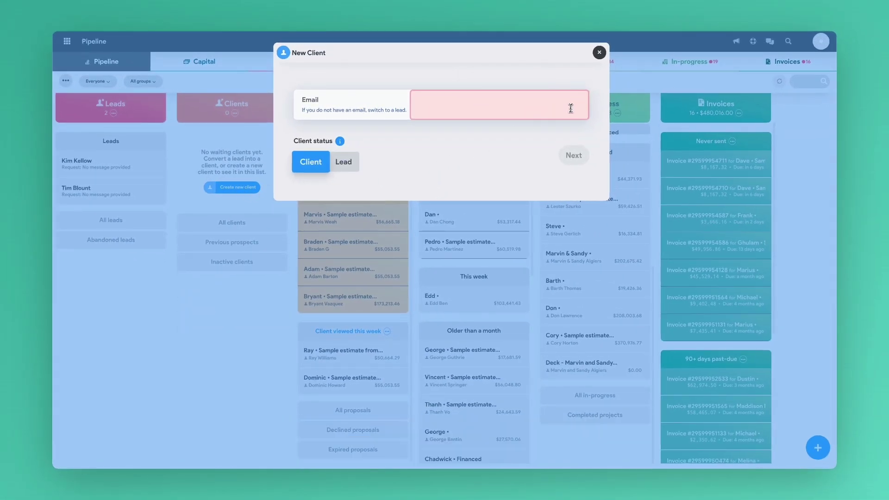
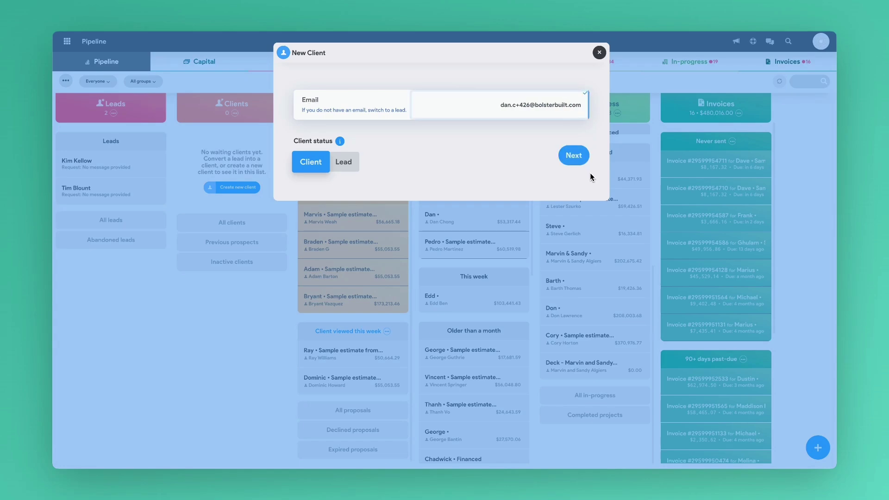
click(574, 156)
text(John)
click(557, 261)
text(Appleseed)
scroll(509, 347, down, 10)
click(475, 420)
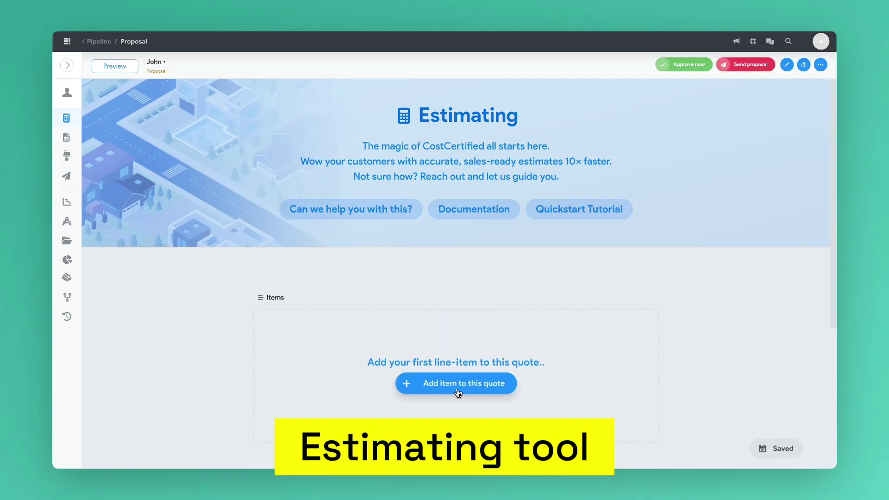
Add the Kitchen 2 assembly from the AE Proposals category, bringing the total to 71,485.59
click(458, 393)
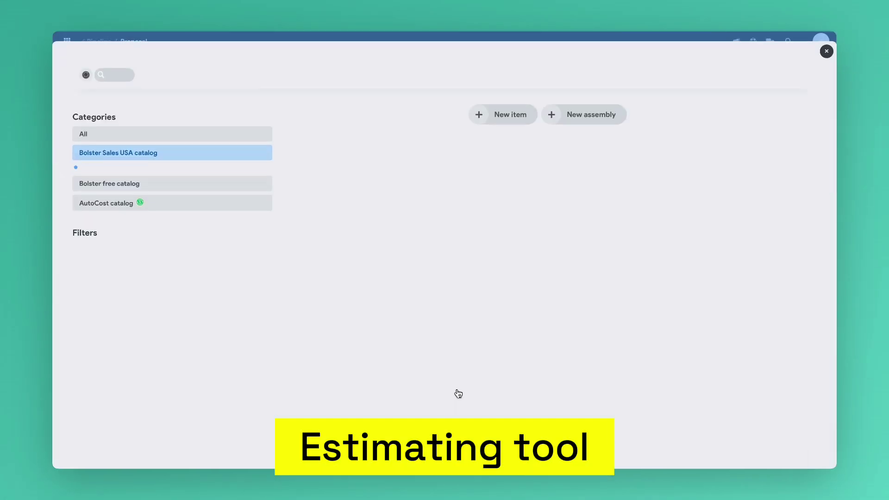
click(216, 196)
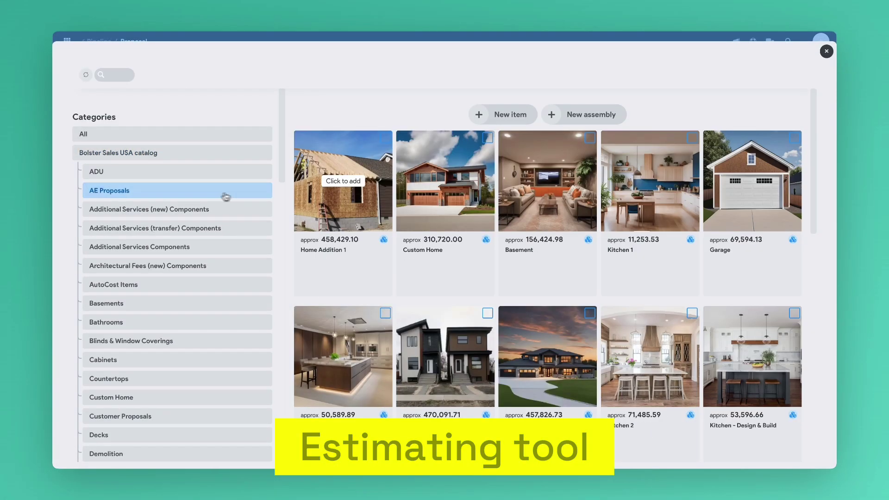
click(677, 447)
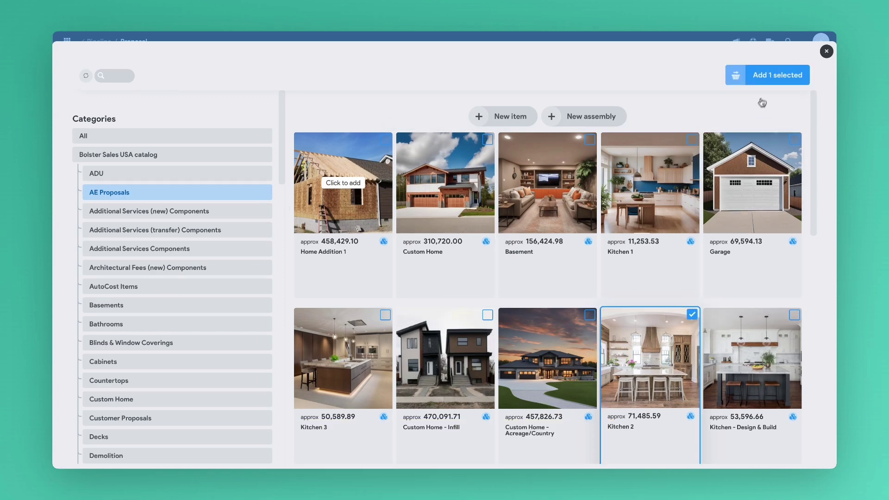
click(771, 83)
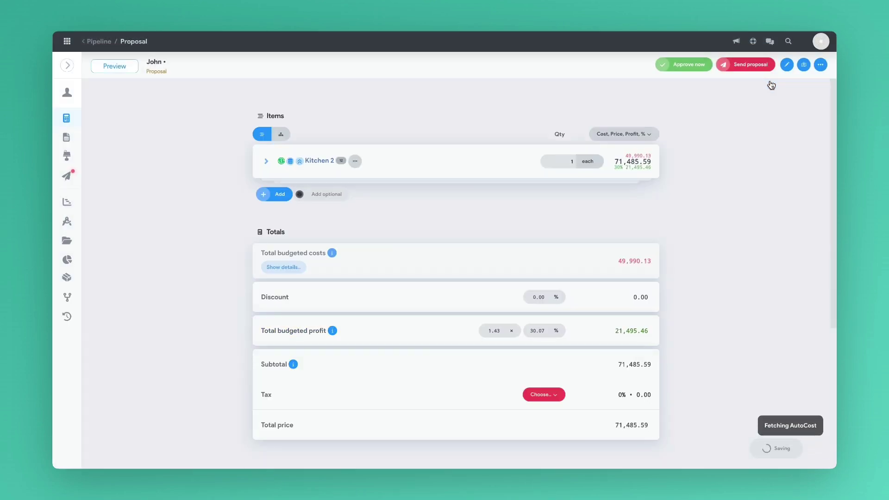
Expand Kitchen 2 and review its backsplash, cabinet, floor and island dimensions for confirmation
click(266, 162)
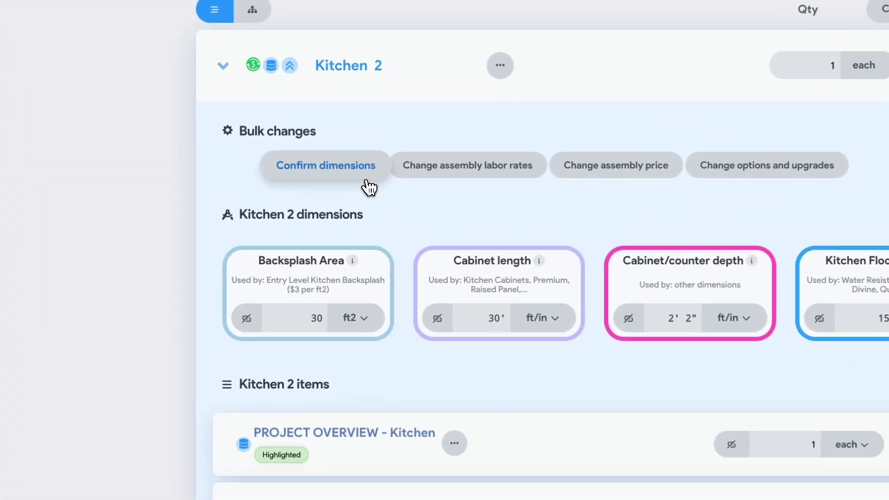
click(369, 187)
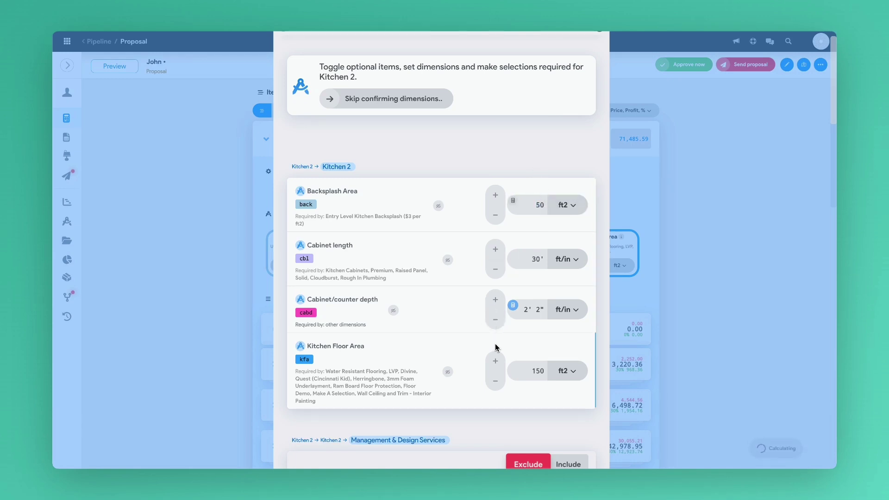
scroll(476, 340, down, 3)
scroll(476, 340, down, 6)
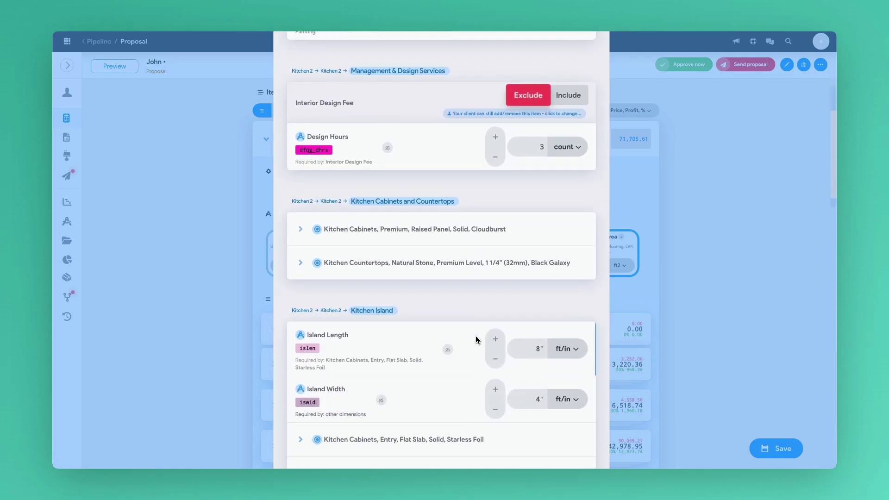
Switch the kitchen cabinets' price level to Entry, then back to Premium
click(300, 232)
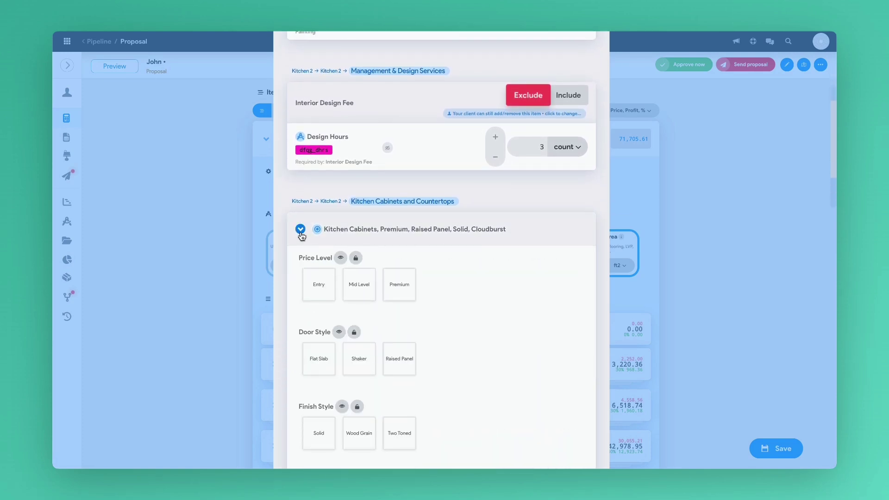
scroll(477, 352, down, 2)
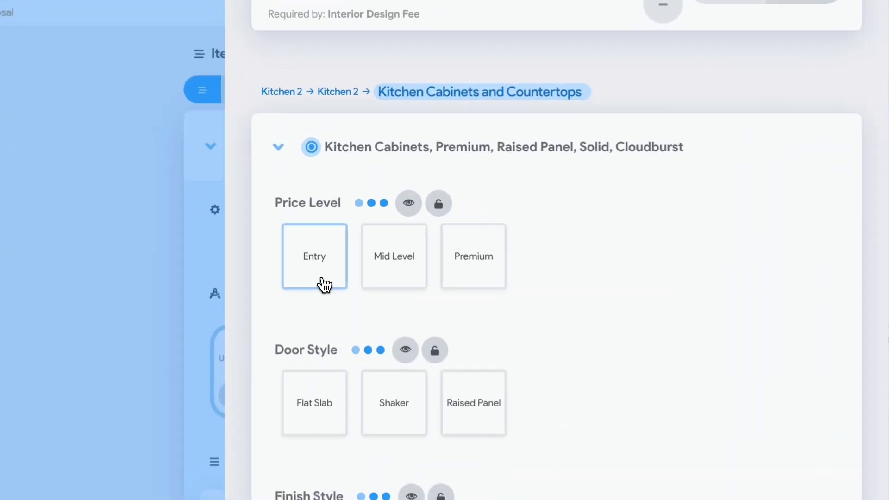
click(324, 285)
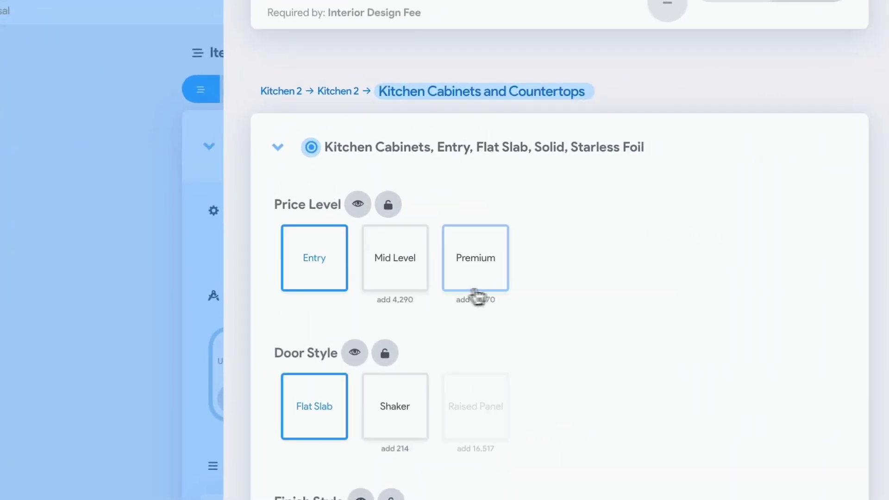
click(505, 288)
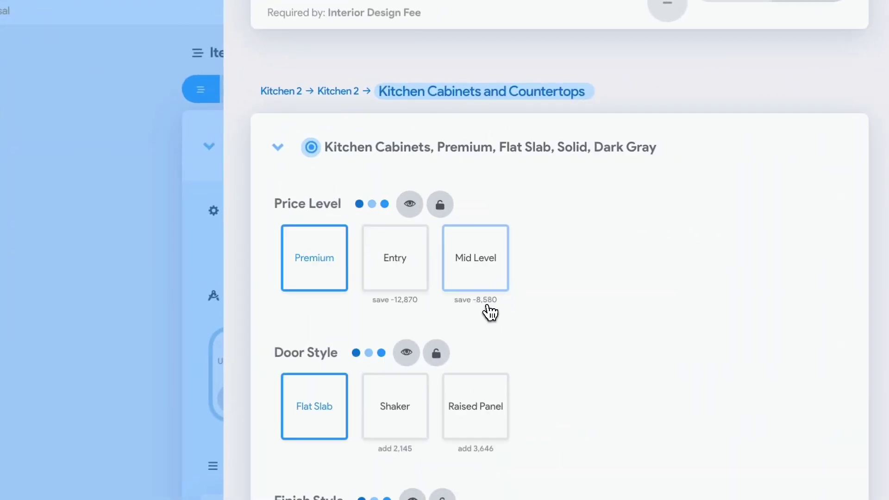
Lock the Price Level choice and hide Door Style and Finish Style from the client
scroll(556, 336, down, 1)
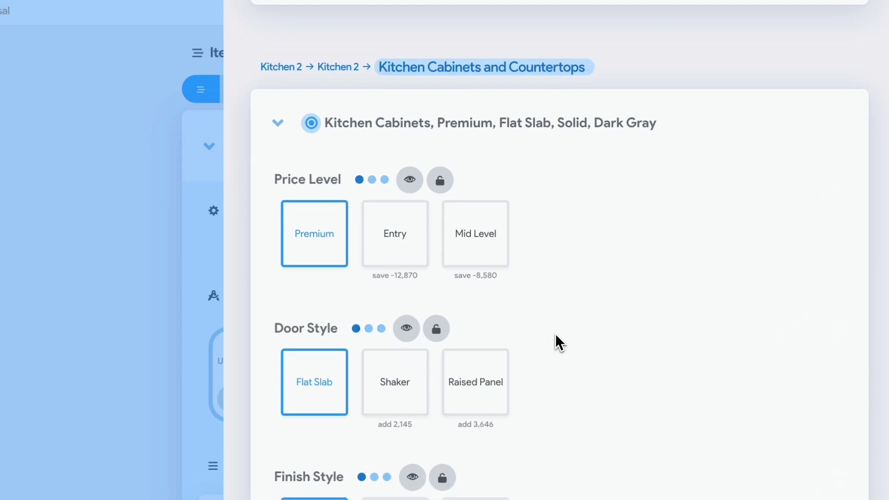
scroll(556, 336, down, 4)
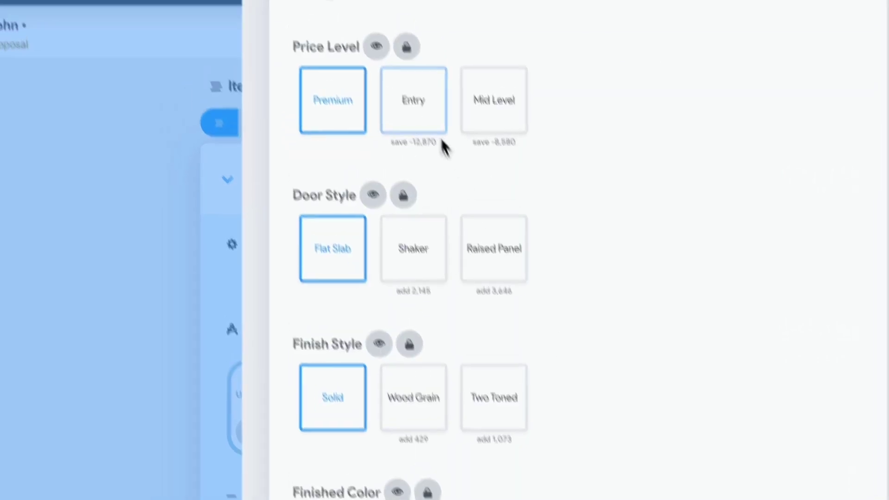
click(388, 13)
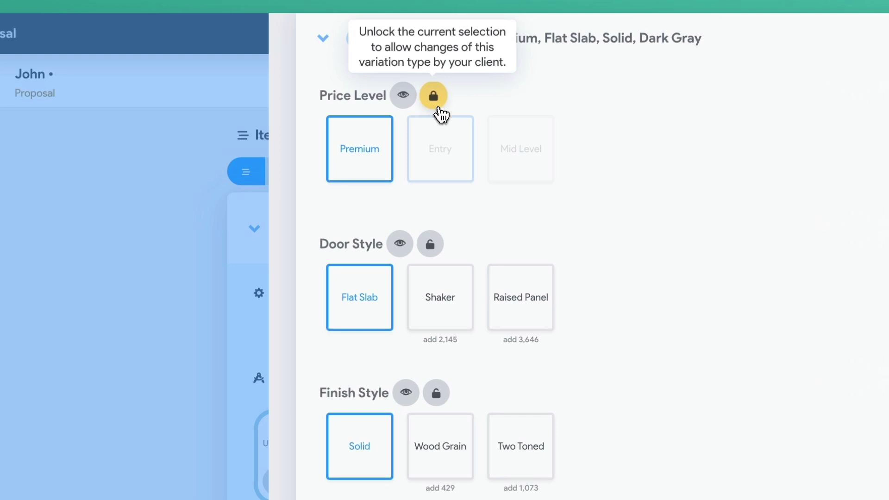
click(401, 245)
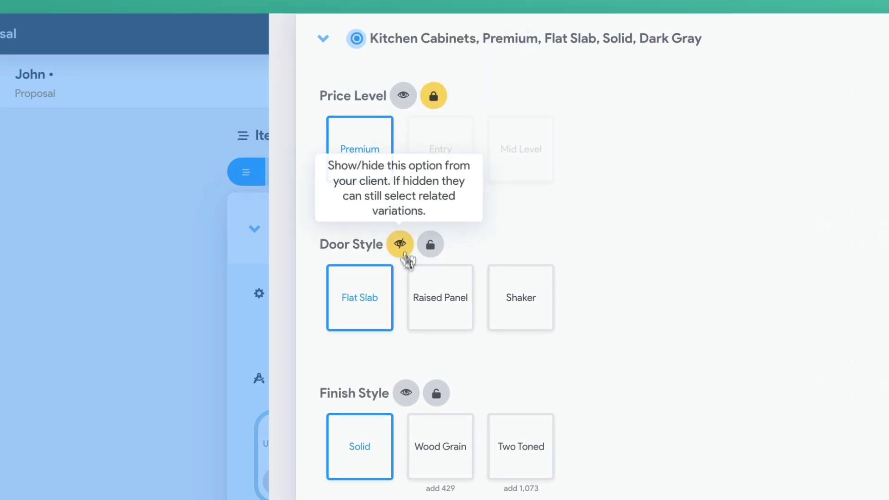
click(406, 392)
Finish dimension confirmation and place Kitchen Cabinets and Countertops above Management & Design Services (total 67,694.46)
scroll(602, 464, down, 10)
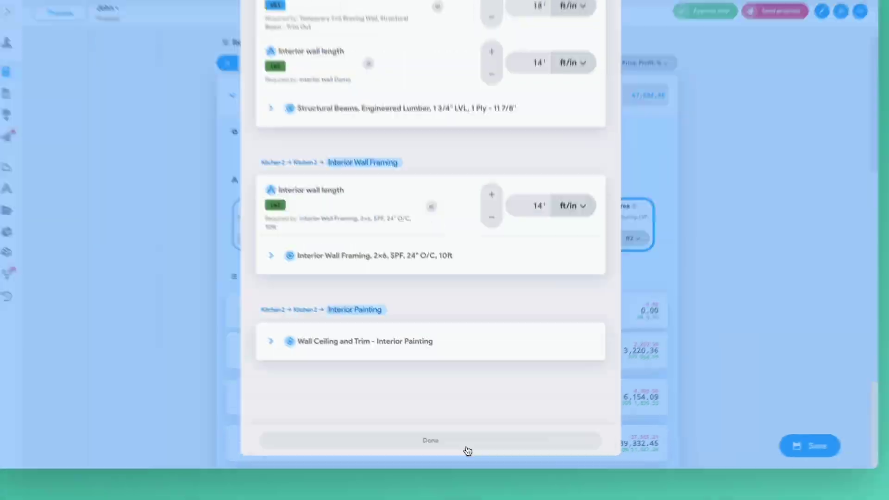
click(472, 449)
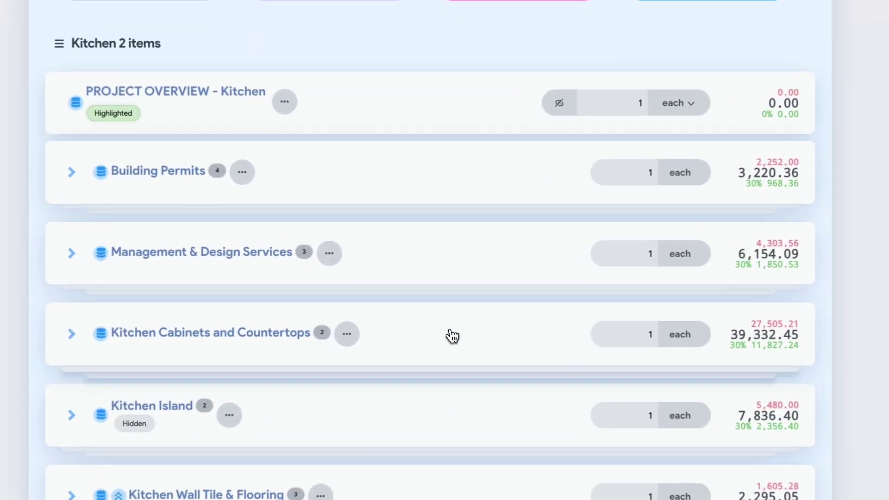
drag(465, 301, 438, 171)
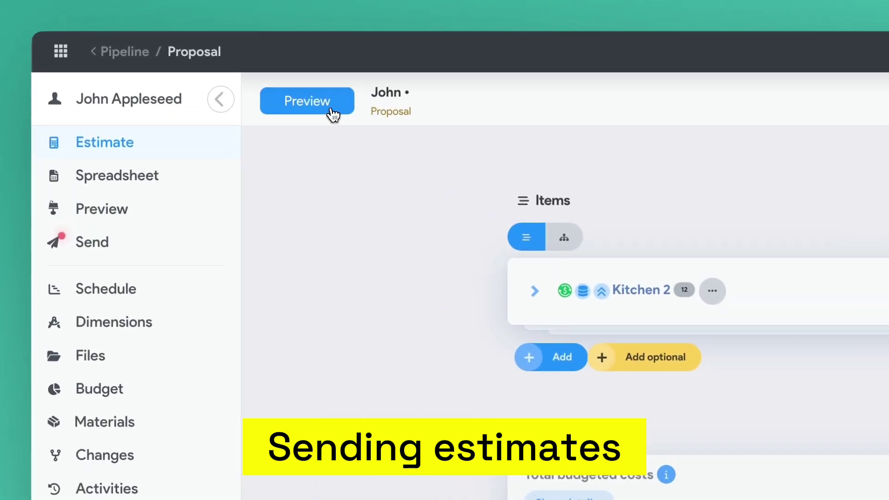
Preview the Kitchen 2 proposal, then send it and open the customer's Initial Version letter
click(334, 113)
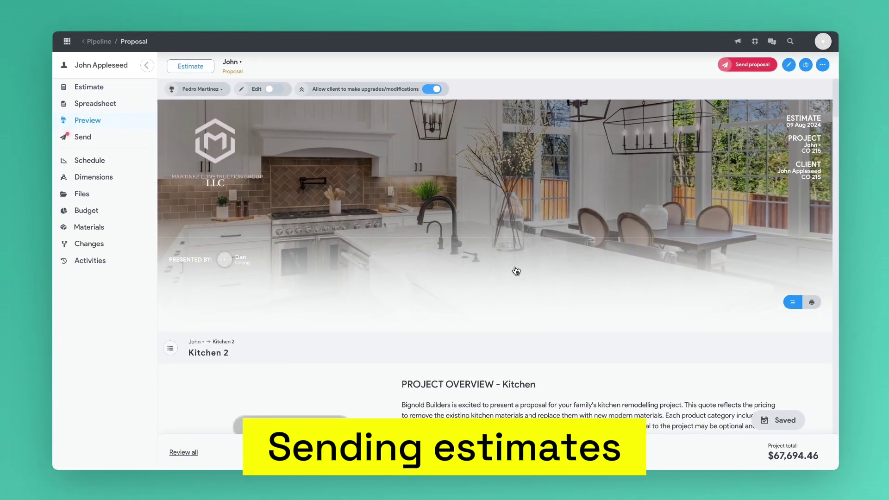
scroll(642, 338, down, 1)
scroll(515, 270, down, 15)
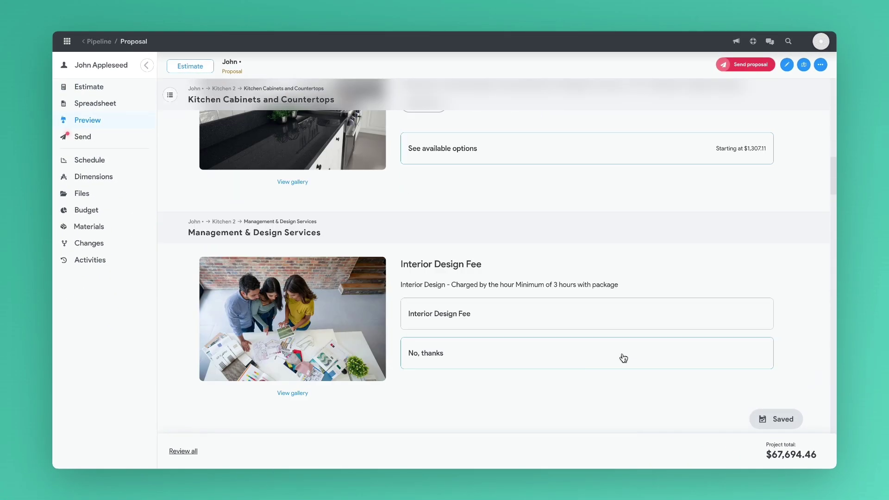
scroll(623, 359, up, 15)
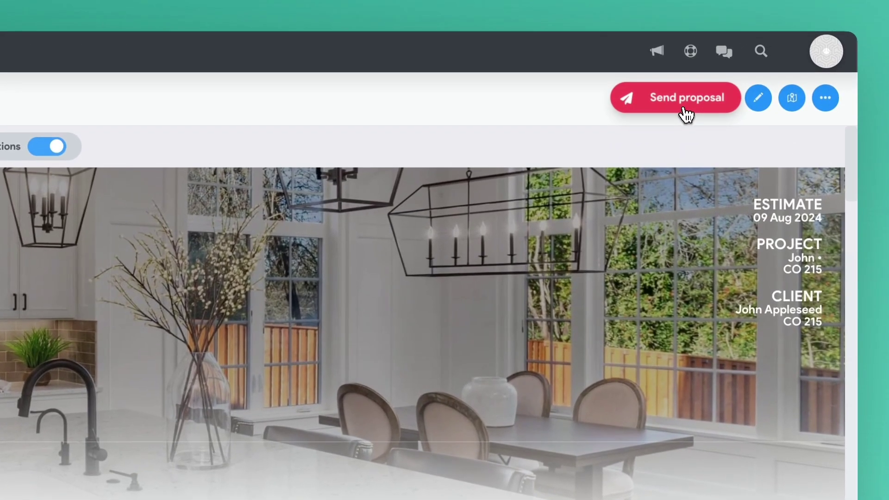
click(750, 73)
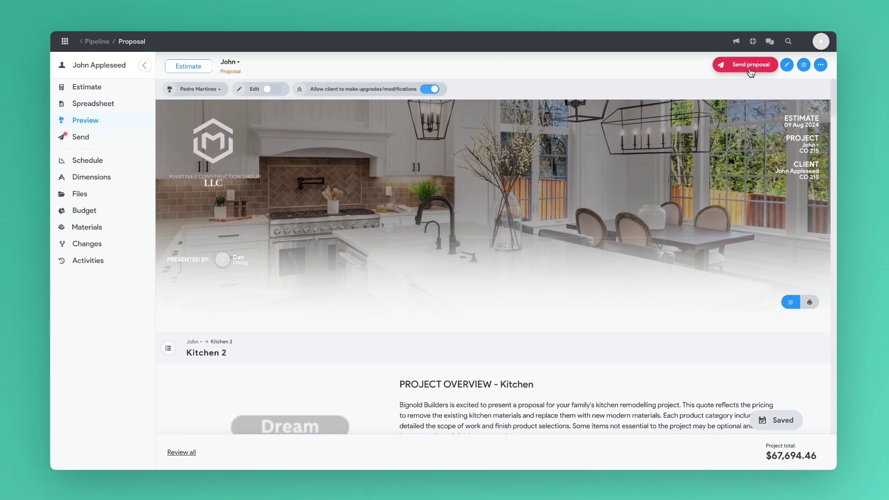
click(751, 72)
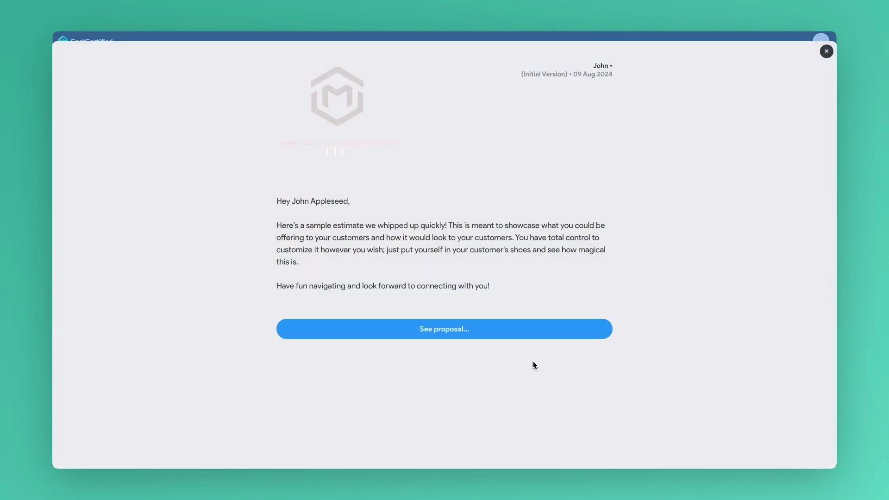
In the full proposal, choose and confirm Satin White as the cabinet finish colour
click(506, 334)
scroll(607, 380, down, 10)
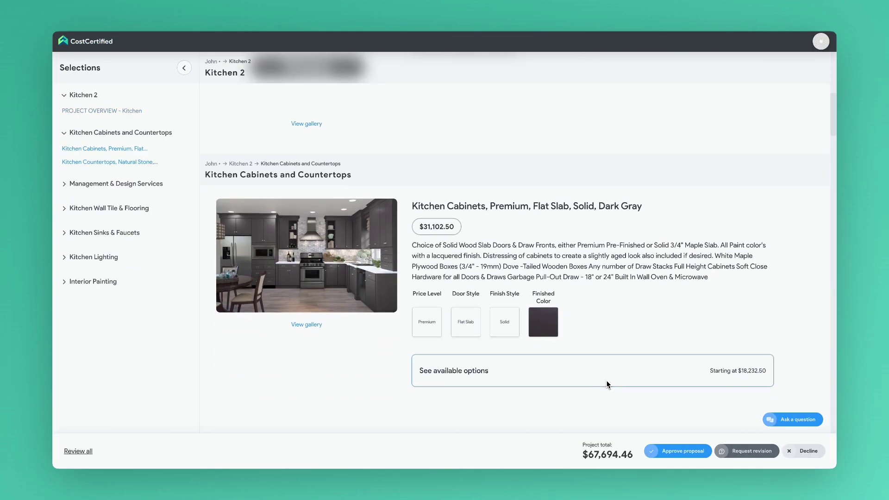
click(579, 331)
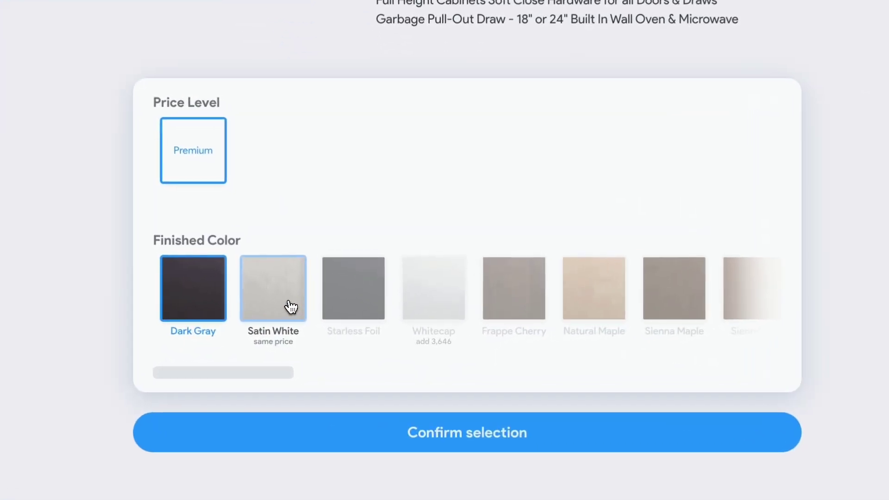
click(352, 327)
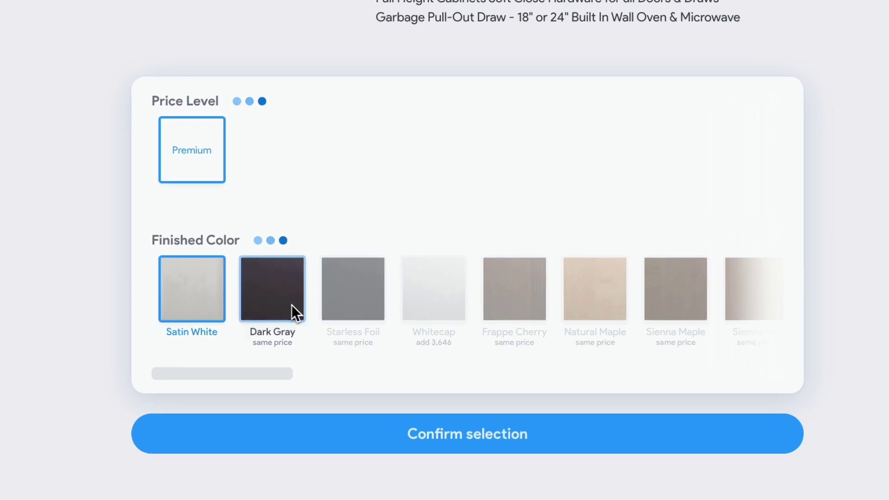
click(522, 434)
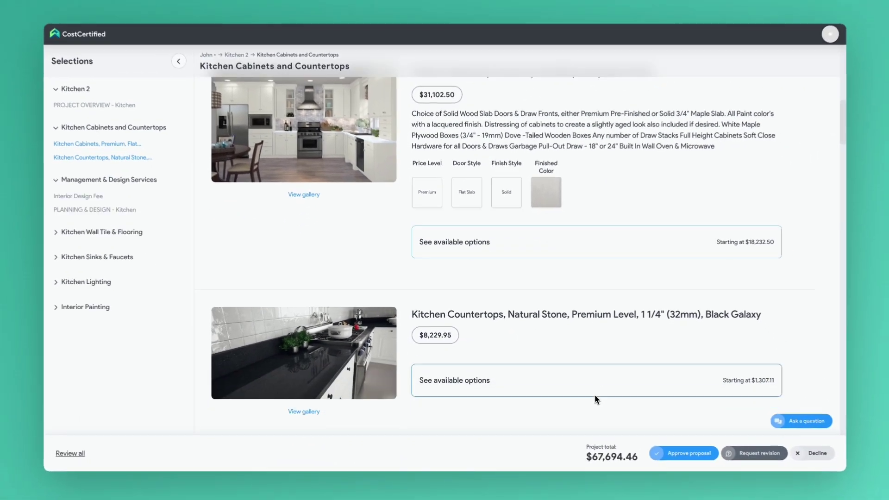
Look through the remaining sections of the Kitchen 2 proposal
scroll(735, 439, down, 10)
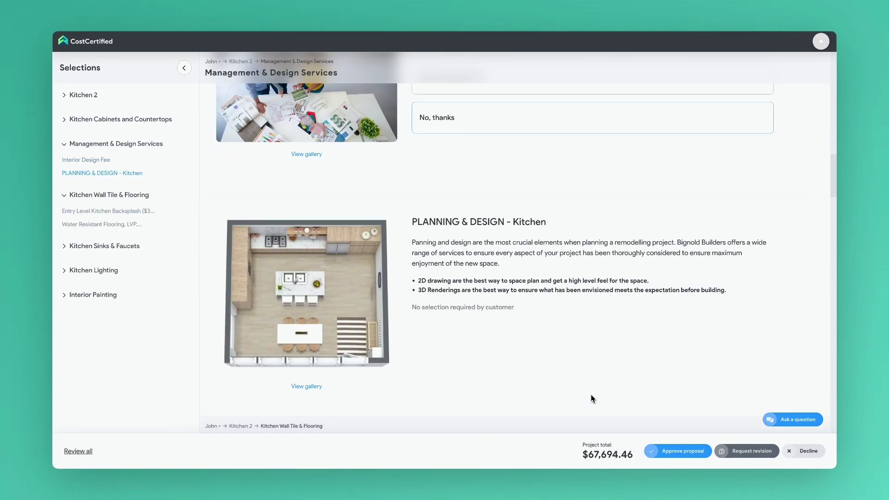
scroll(591, 398, down, 15)
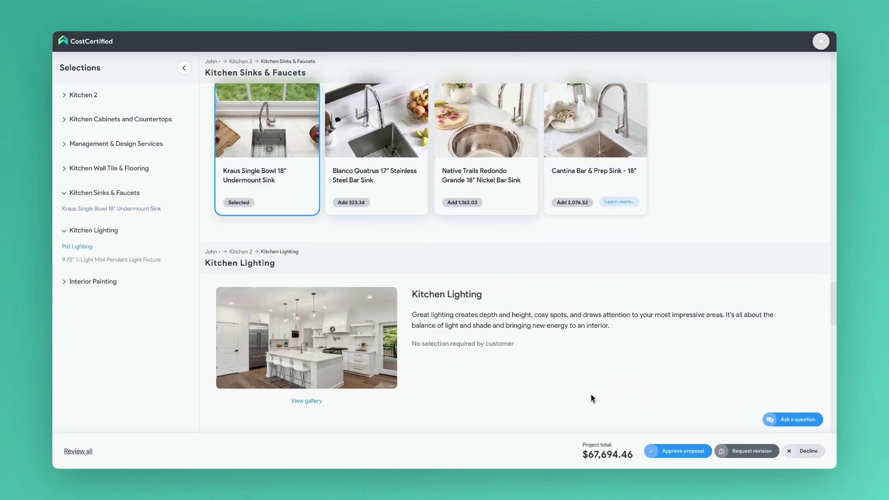
scroll(591, 394, down, 15)
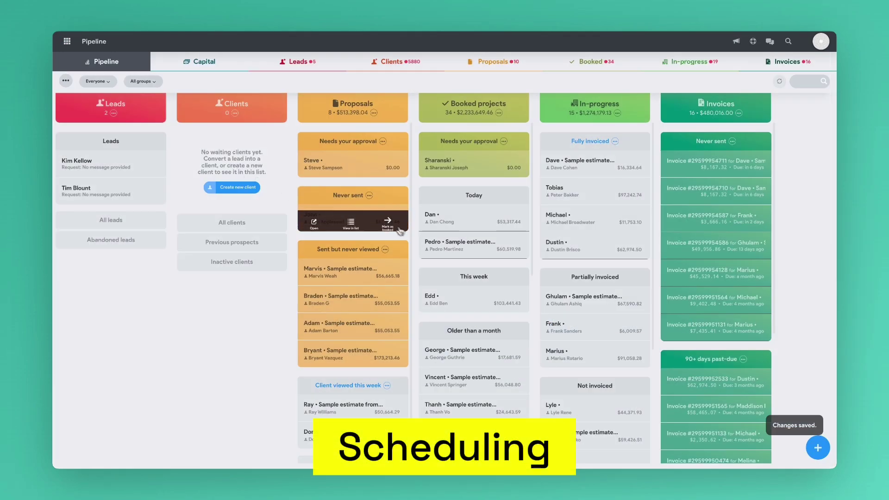
Open the booked sample-estimate project under Today and show its draft Gantt schedule
mouse_move(435, 250)
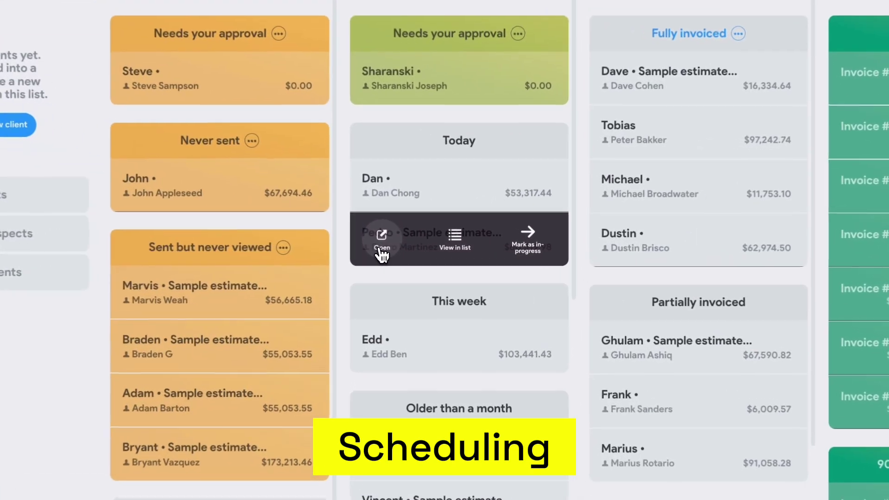
click(382, 250)
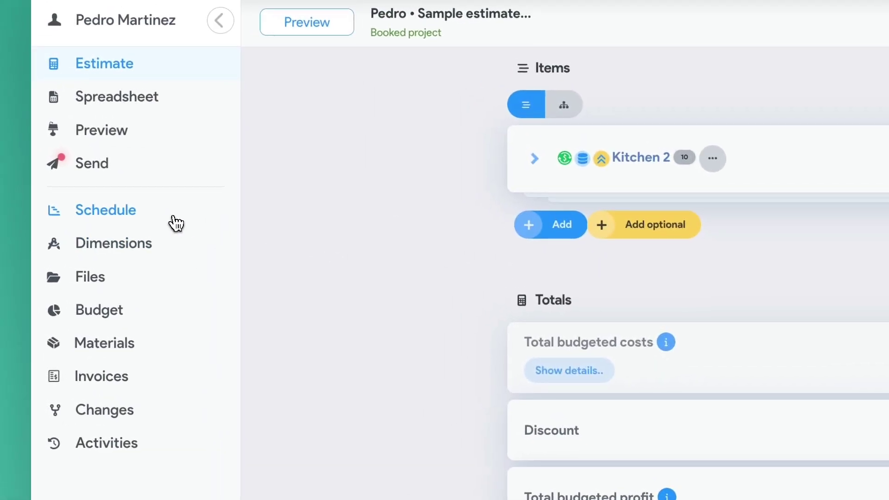
click(176, 223)
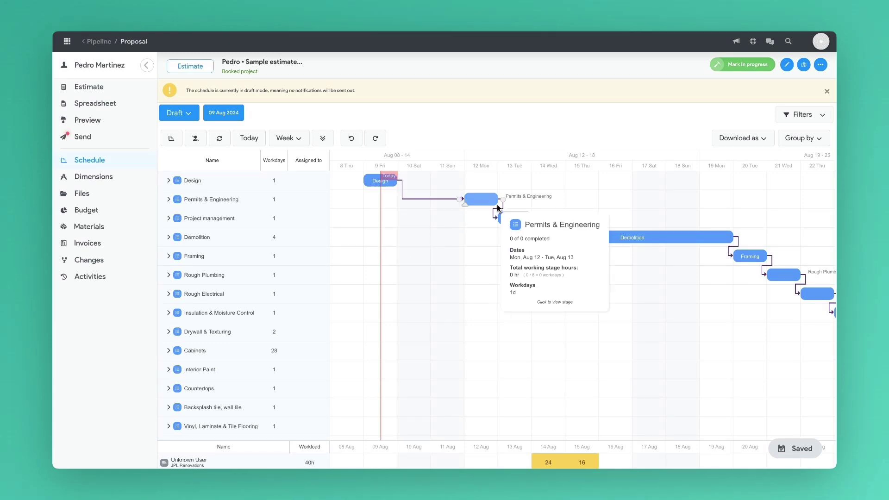
Extend Permits & Engineering to three workdays ending Aug 15, and check the Rough Electrical details
drag(500, 200, 561, 207)
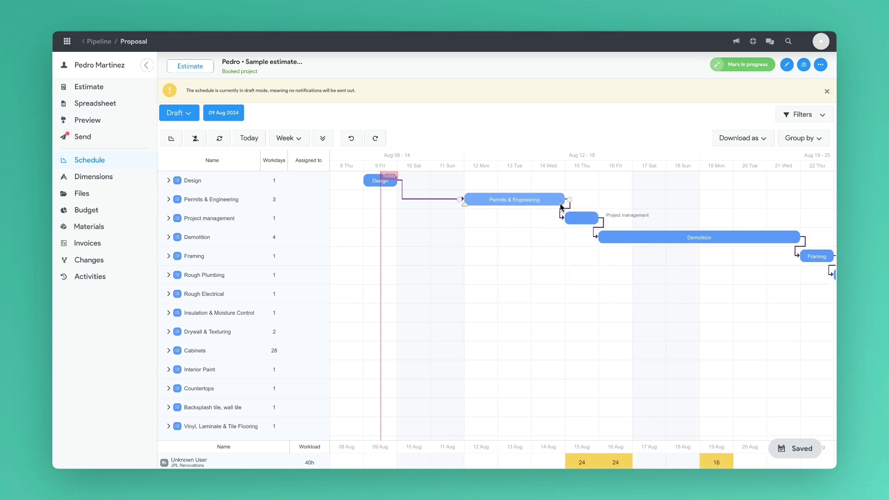
scroll(585, 277, right, 15)
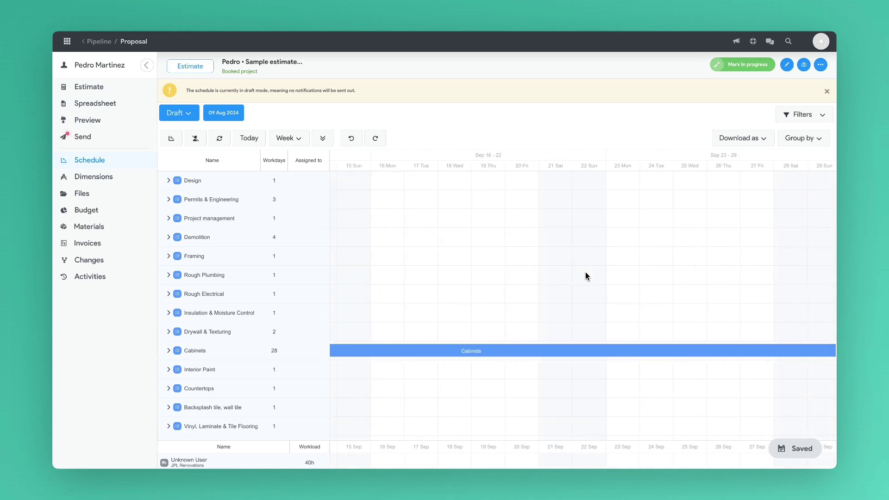
scroll(585, 276, left, 10)
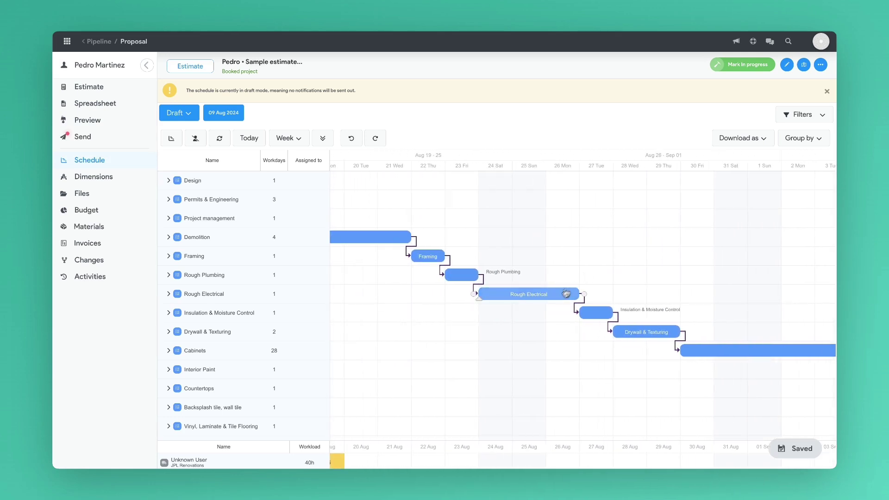
click(552, 300)
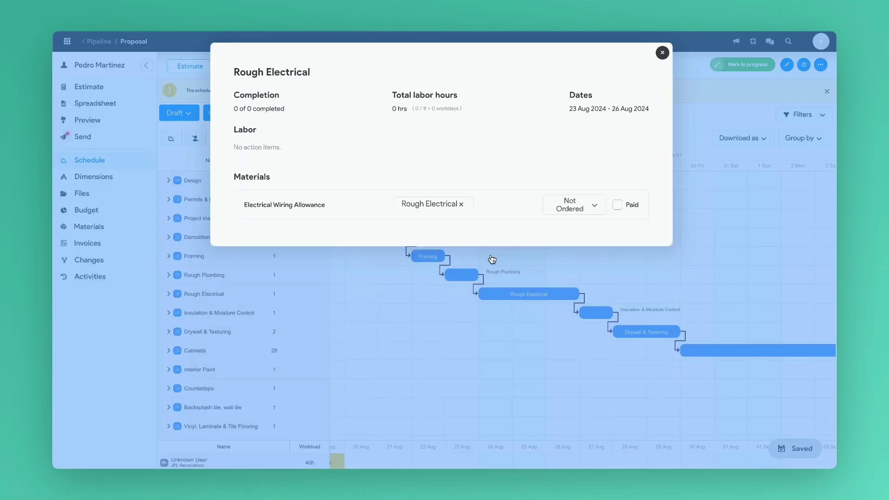
click(663, 53)
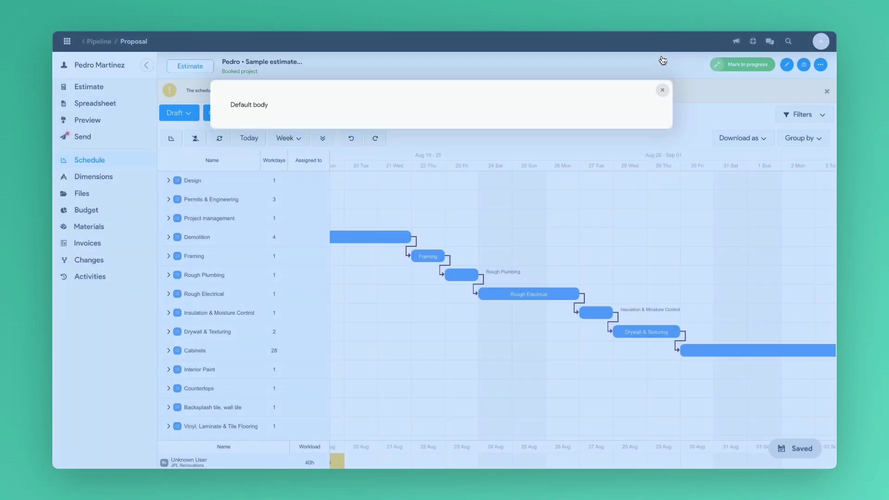
Change the schedule status from Draft to Published and confirm
click(193, 118)
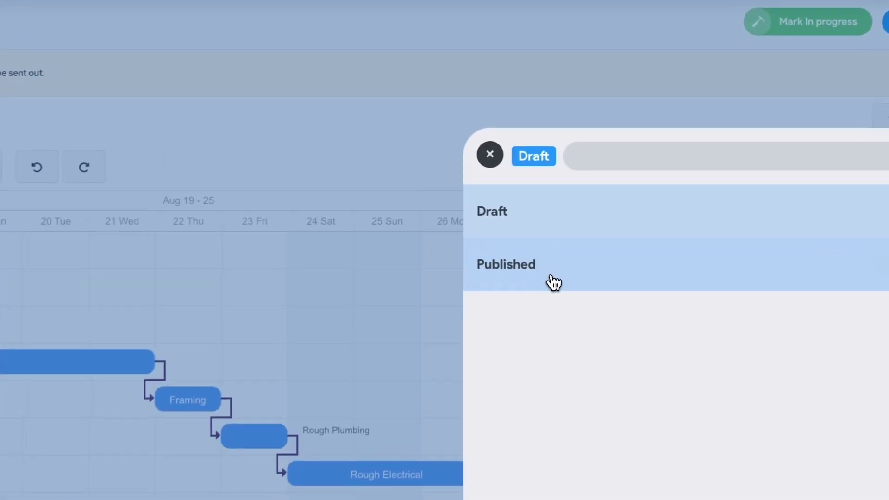
click(613, 197)
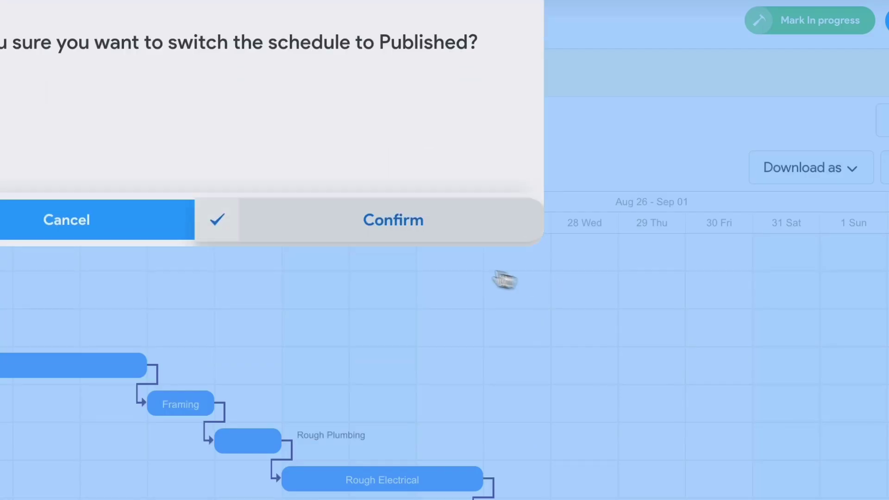
click(369, 230)
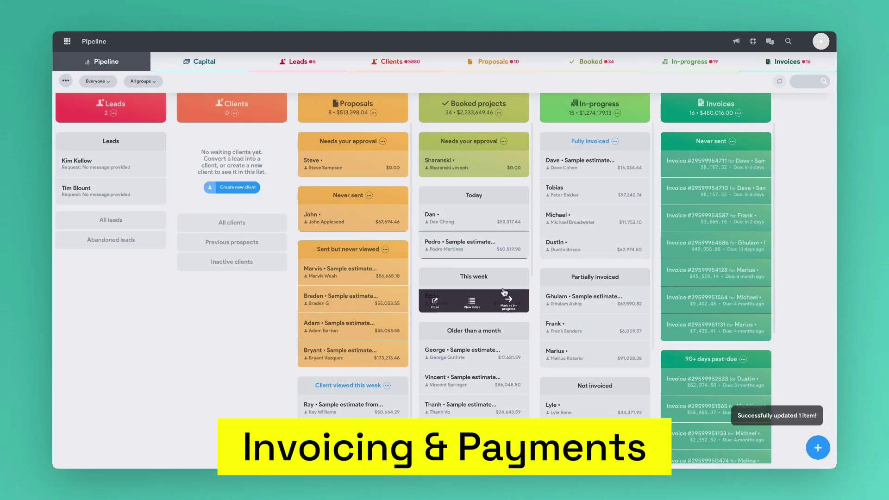
Invoice the not-invoiced in-progress project and enable Itemized invoicing, listing Basement, change orders and Mileage
scroll(584, 270, down, 5)
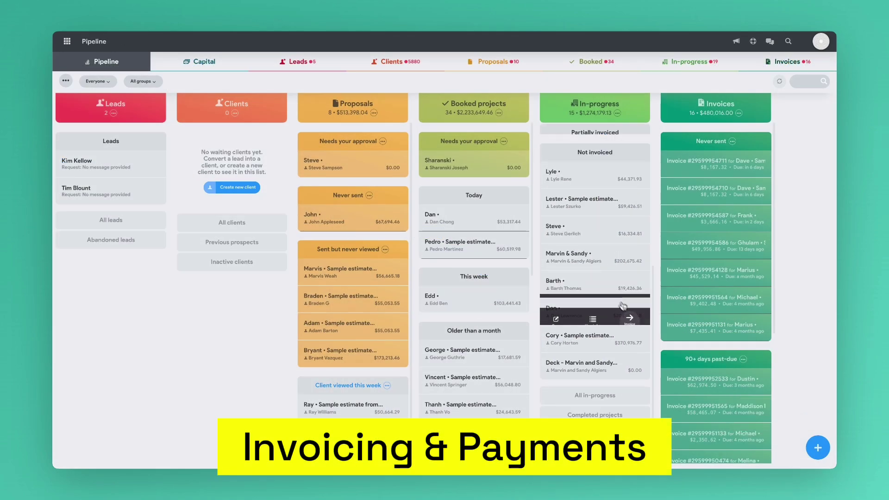
mouse_move(638, 319)
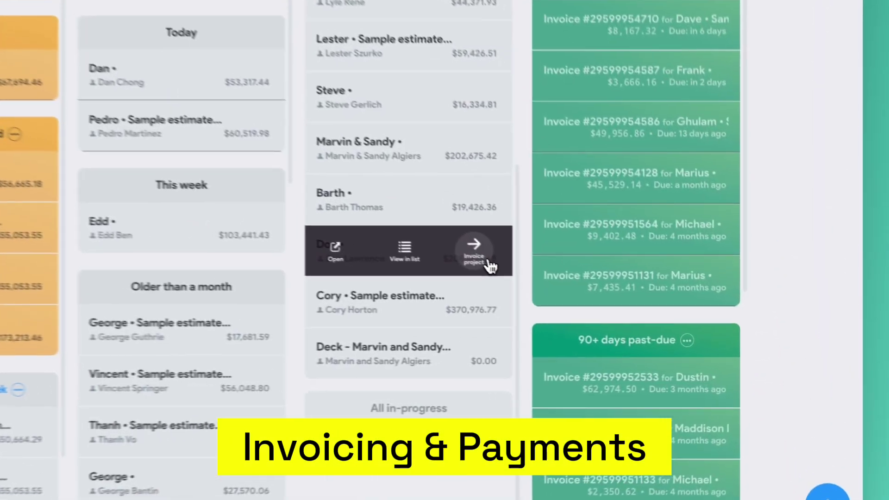
click(470, 254)
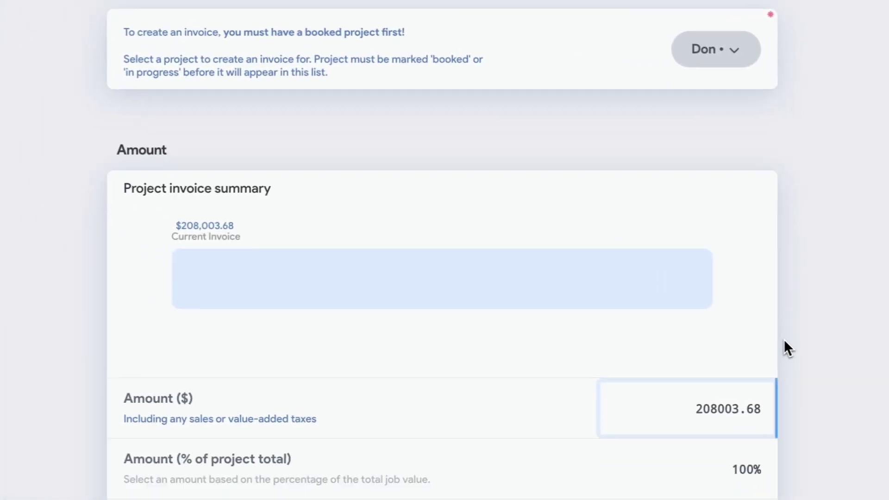
scroll(787, 345, down, 4)
scroll(791, 339, down, 1)
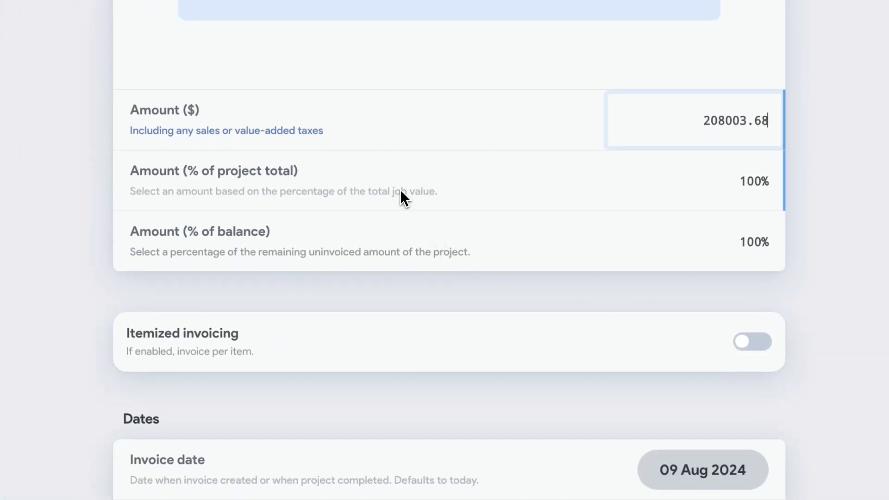
scroll(415, 250, down, 2)
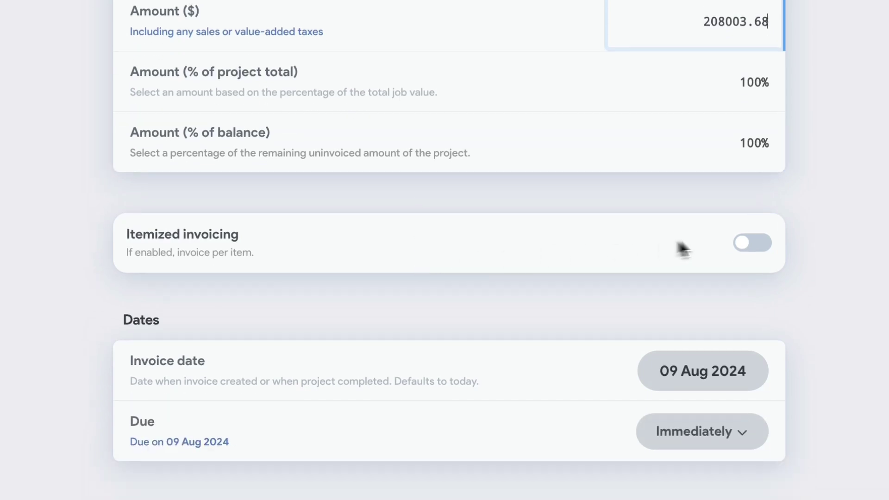
click(741, 245)
Include the Basement Building Permits item on the itemized invoice, then collapse the Basement group
scroll(784, 281, down, 5)
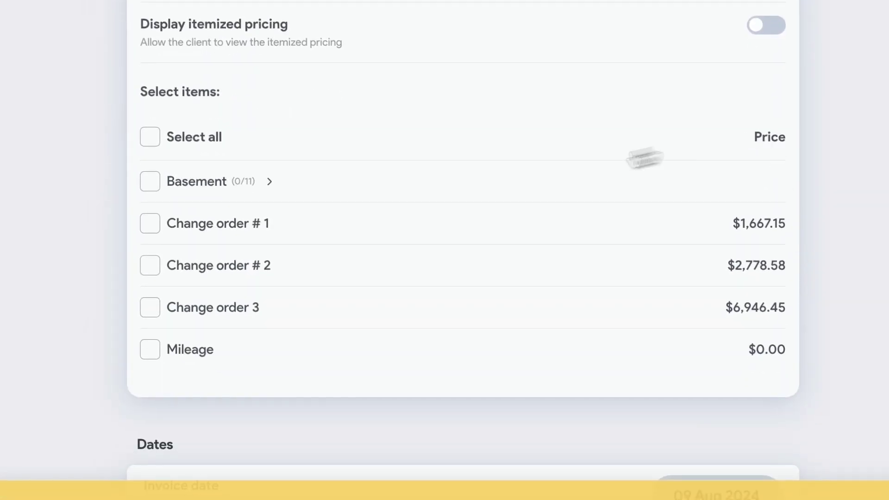
click(202, 187)
scroll(207, 194, down, 2)
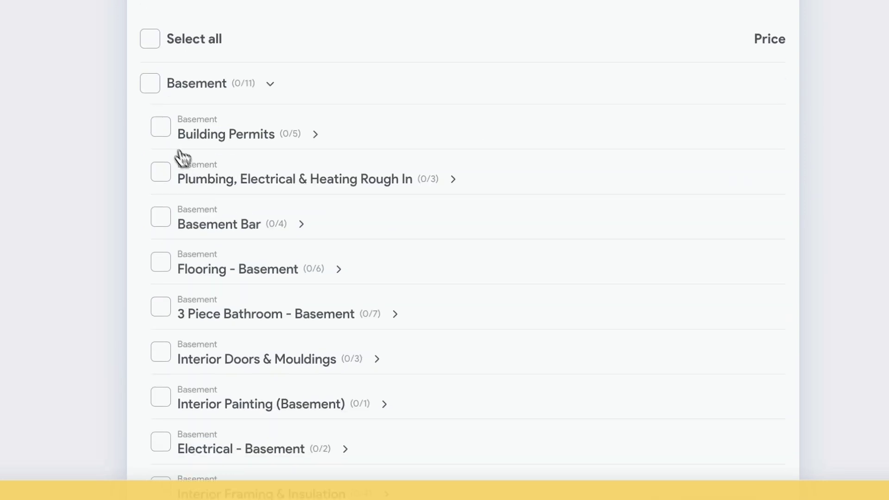
click(161, 128)
click(270, 85)
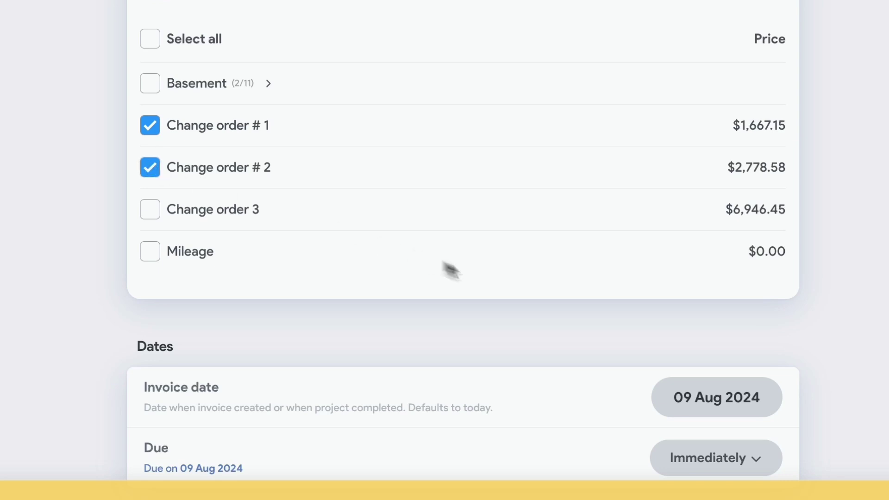
scroll(486, 285, down, 1)
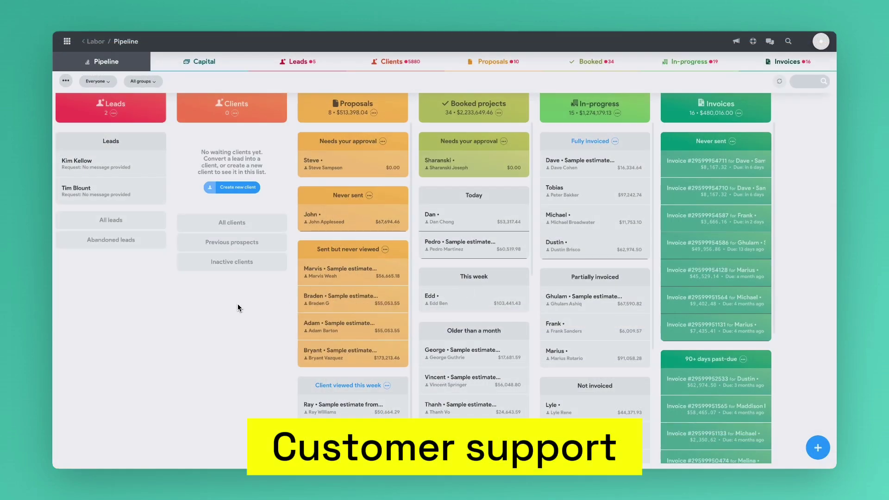
Open the grid navigation menu and scroll through its sections, from dashboards down to settings and help
click(67, 42)
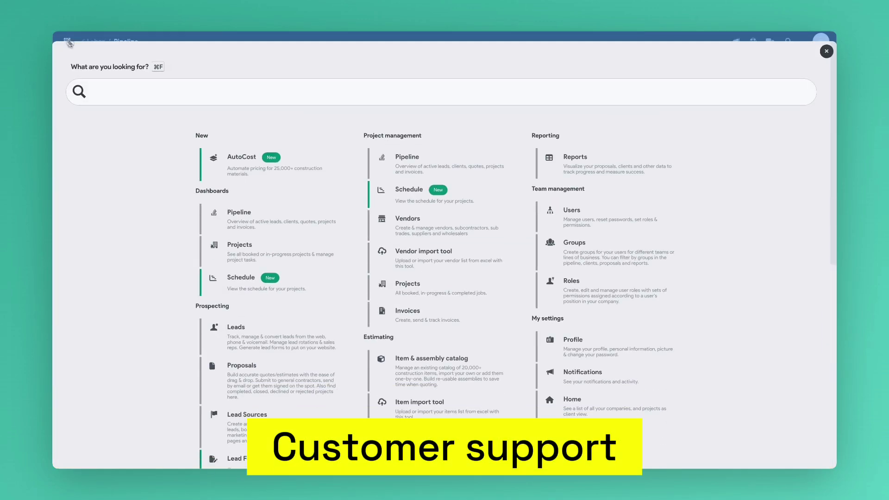
scroll(508, 310, down, 3)
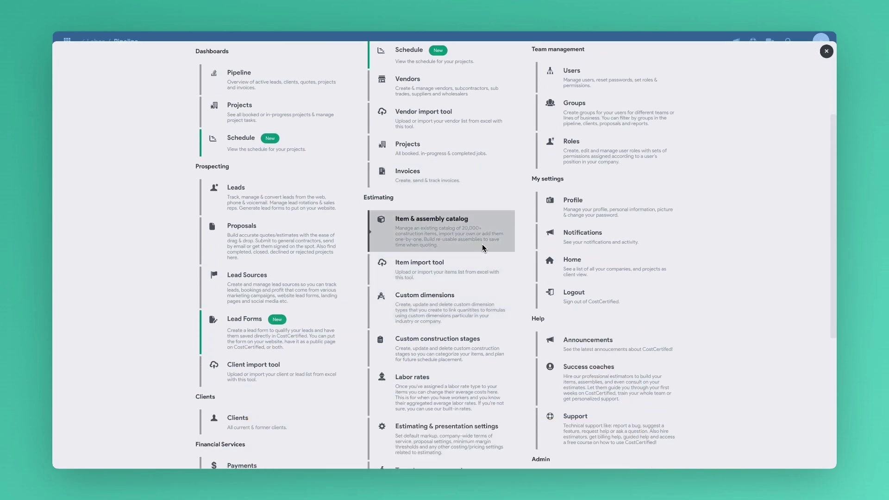
scroll(484, 248, down, 1)
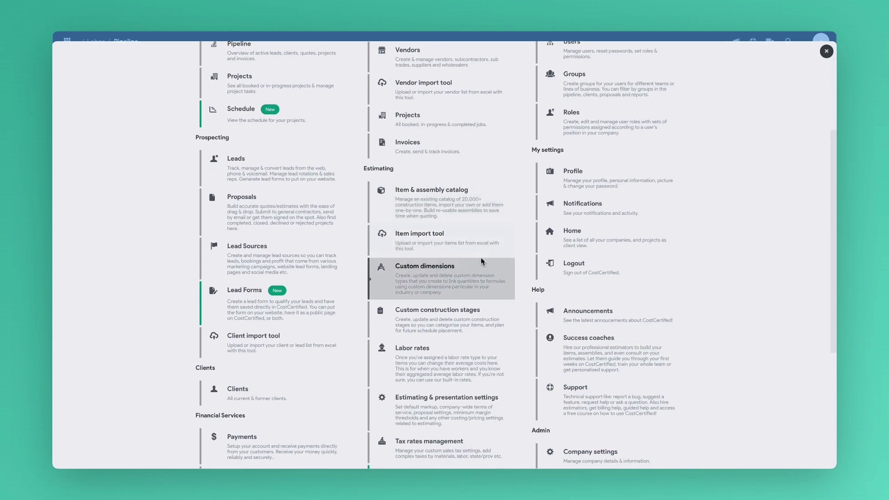